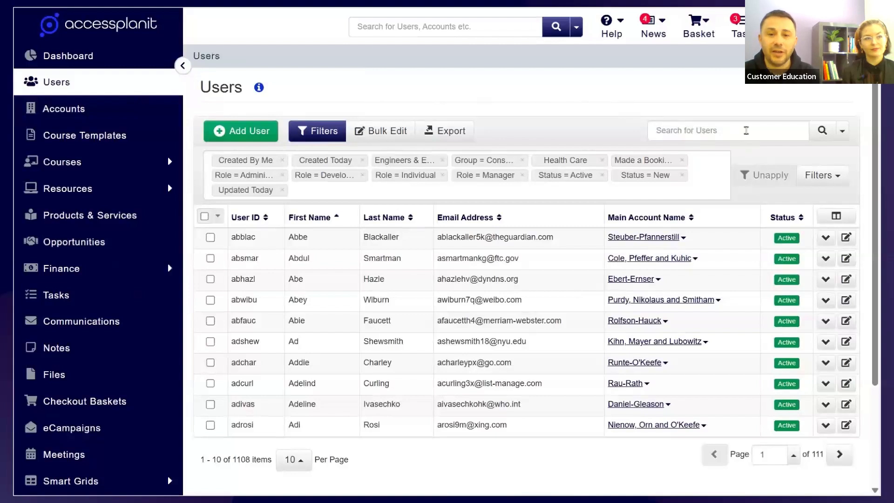
- Search the Users list for the user by first name, open their details, and set their status to Inactive, saving the change
click(746, 130)
text(Juana)
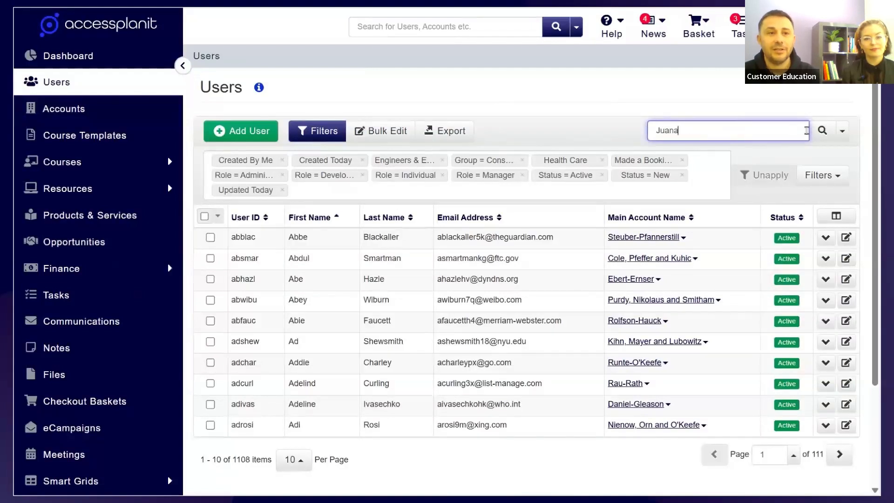
click(821, 132)
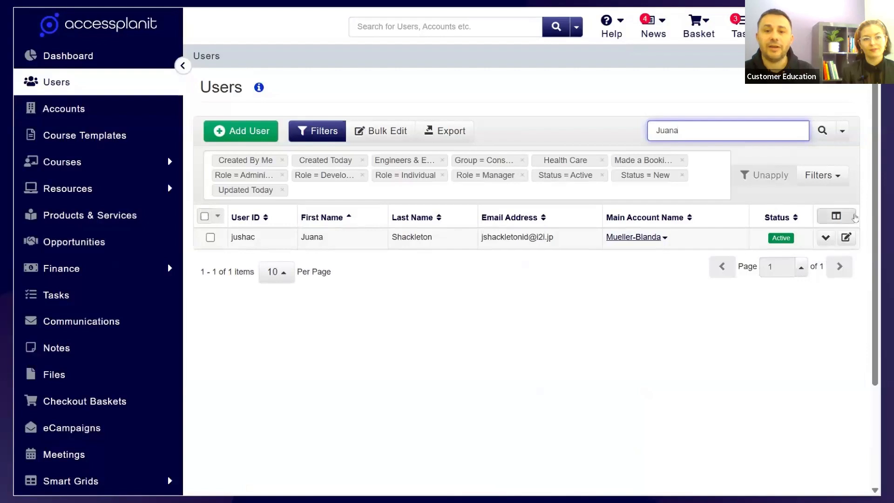
click(851, 214)
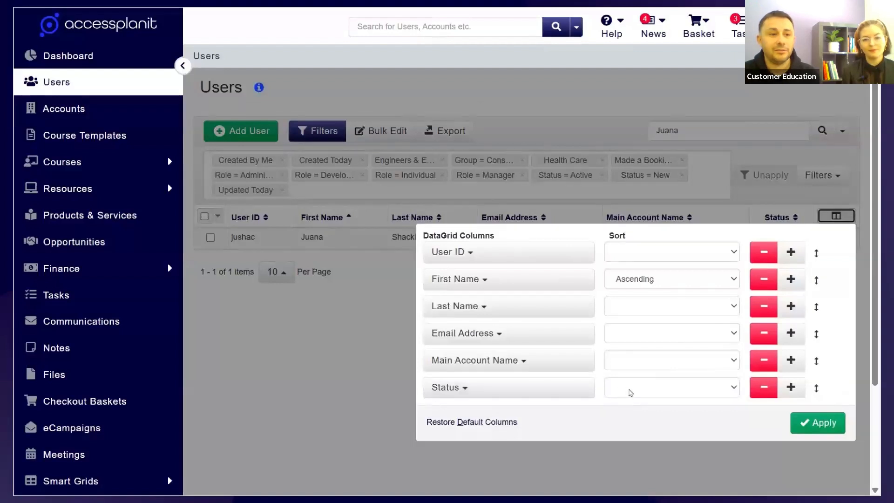
click(626, 459)
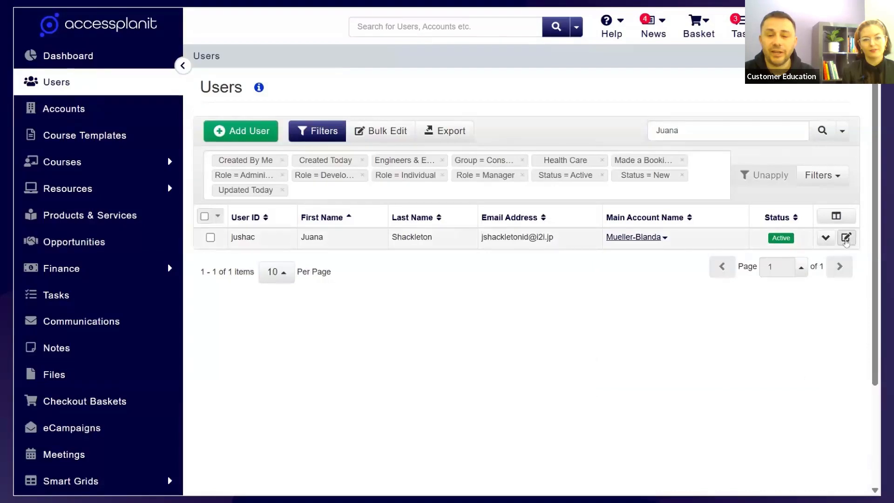
click(846, 238)
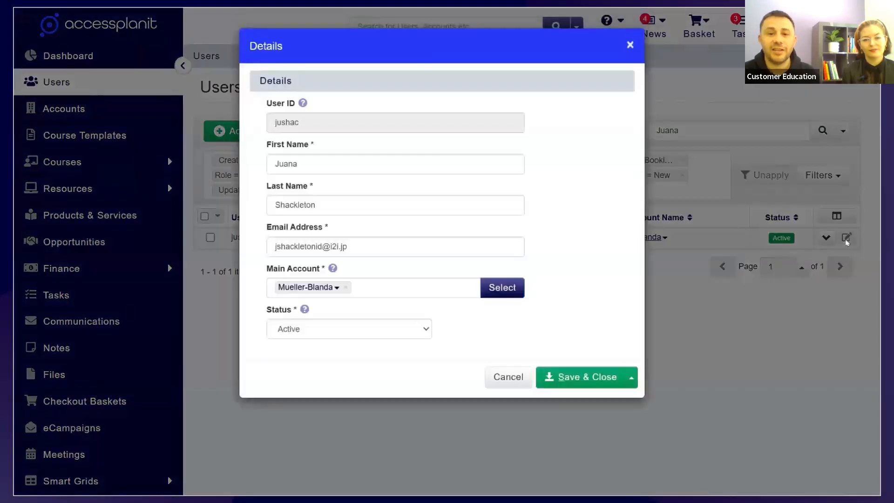
click(406, 335)
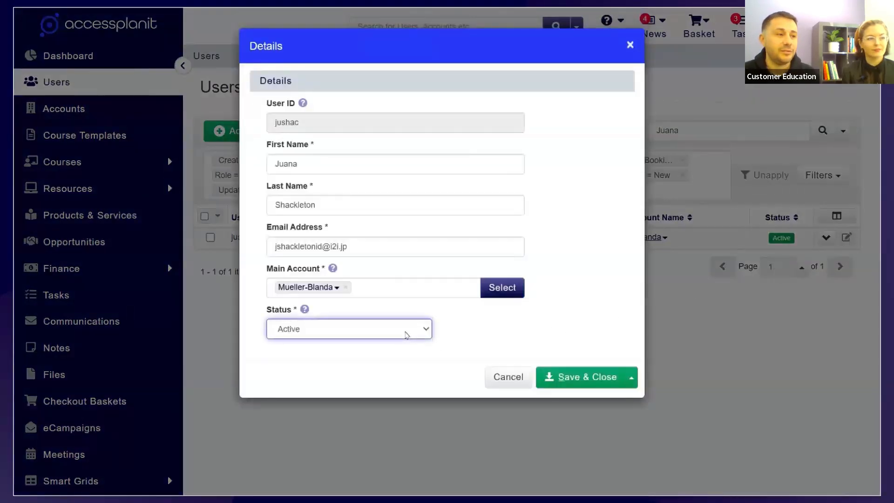
click(382, 203)
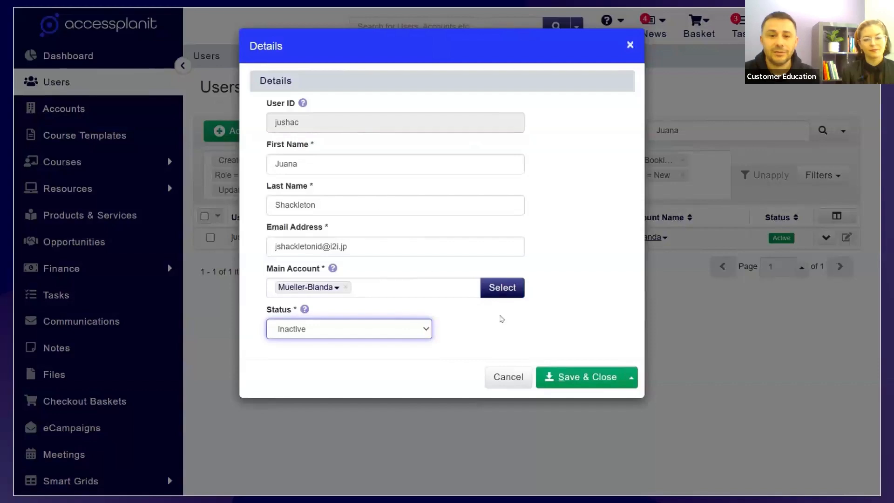
click(573, 378)
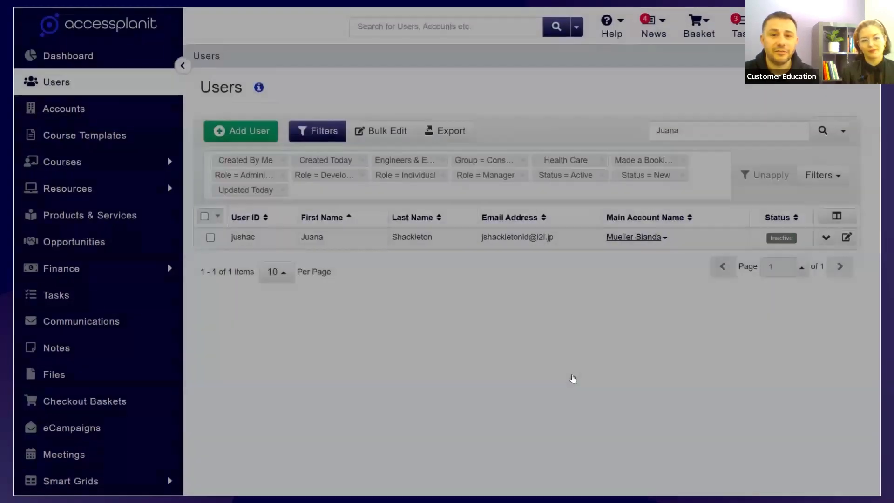
right_click(471, 237)
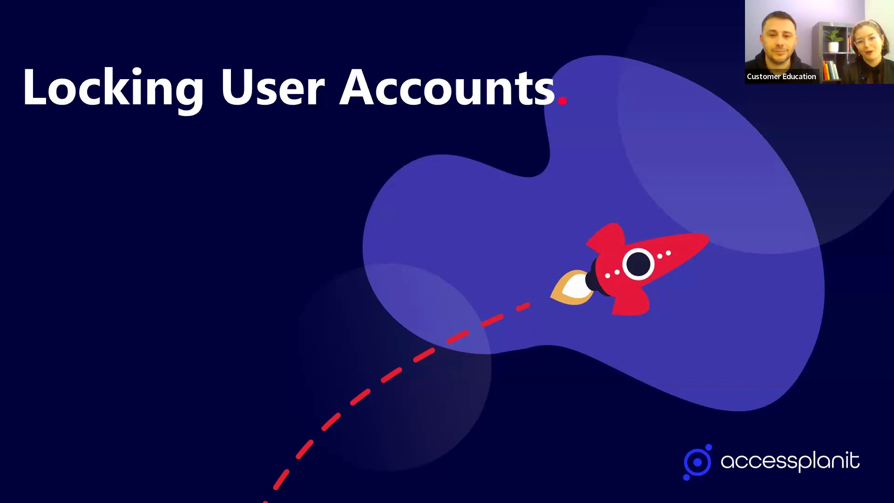
key(Right)
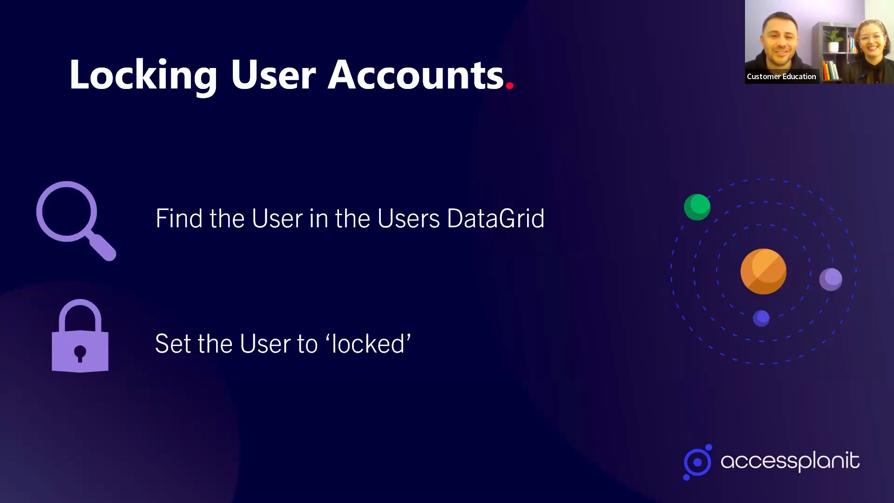
key(Right)
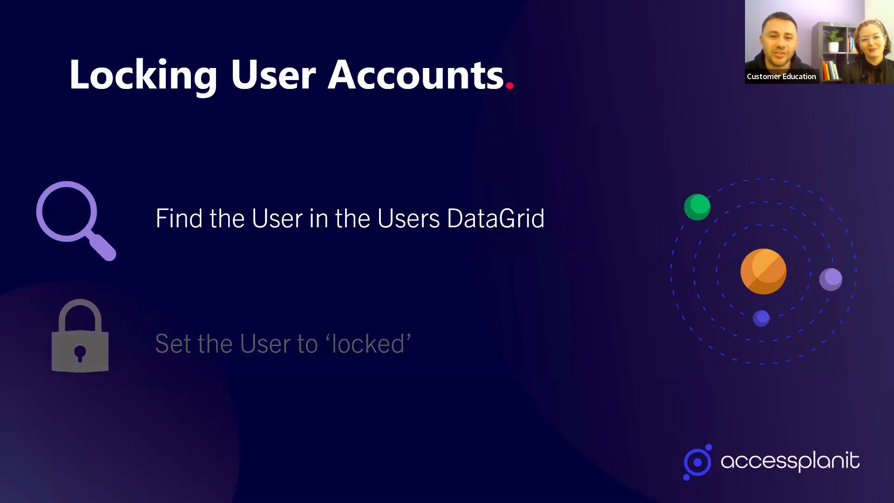
key(Right)
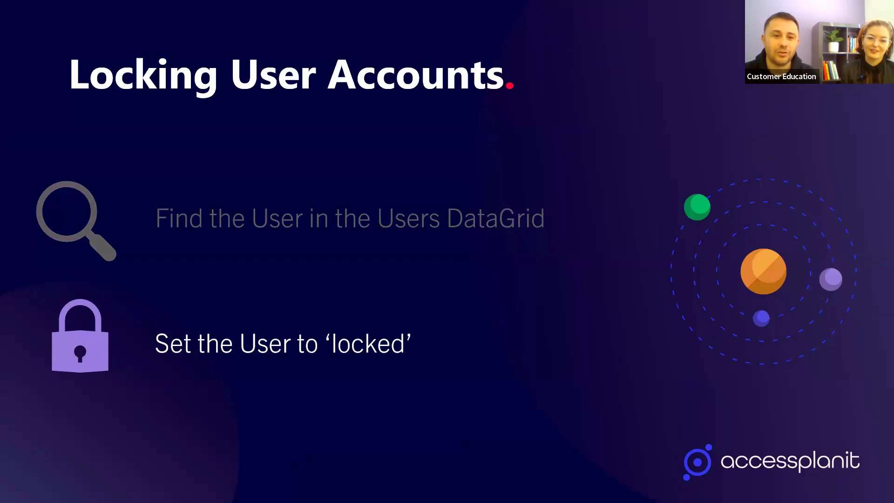
key(Right)
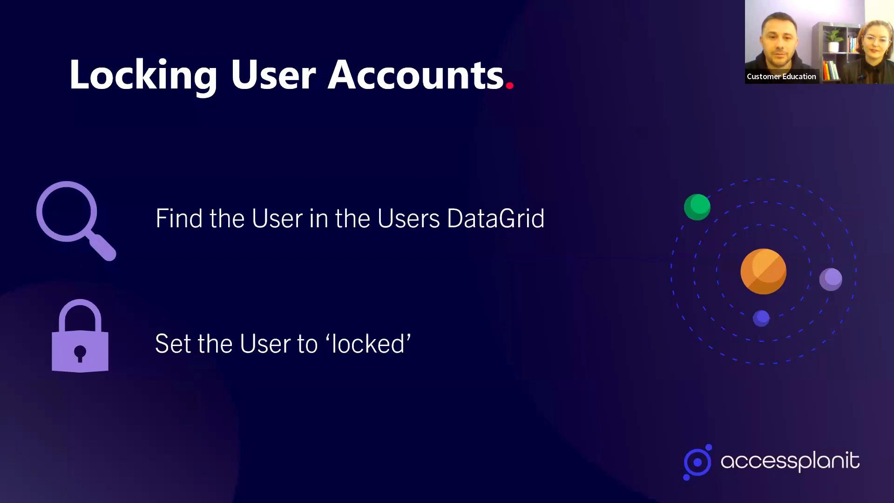
key(alt+Tab)
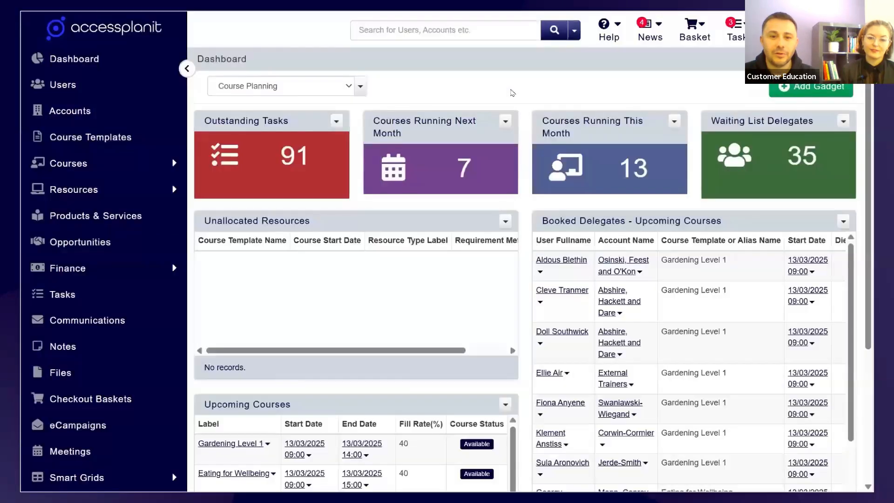
- Open the Users list, find the same user by first name, and set their status to Locked, saving the change
click(121, 90)
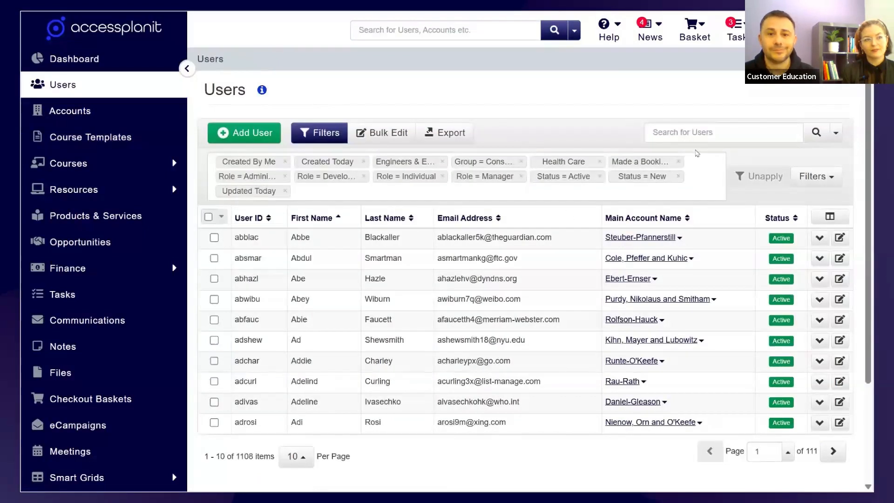
click(700, 137)
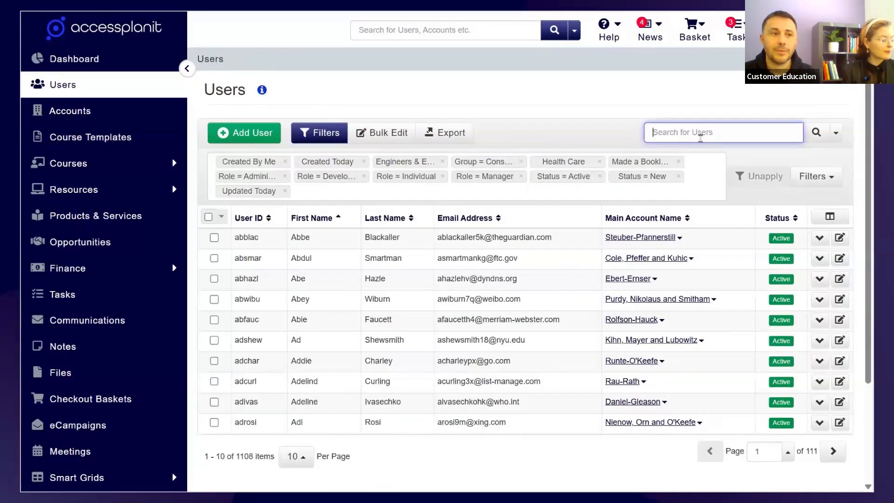
text(Juana)
click(816, 134)
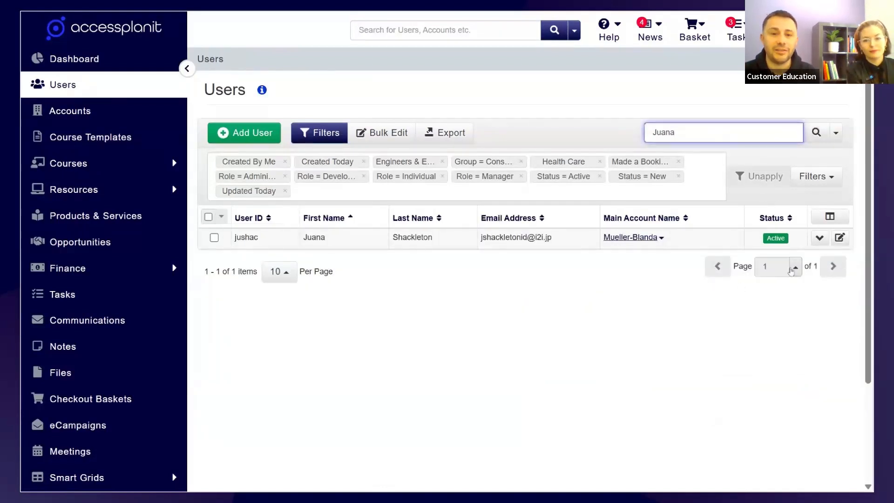
click(840, 218)
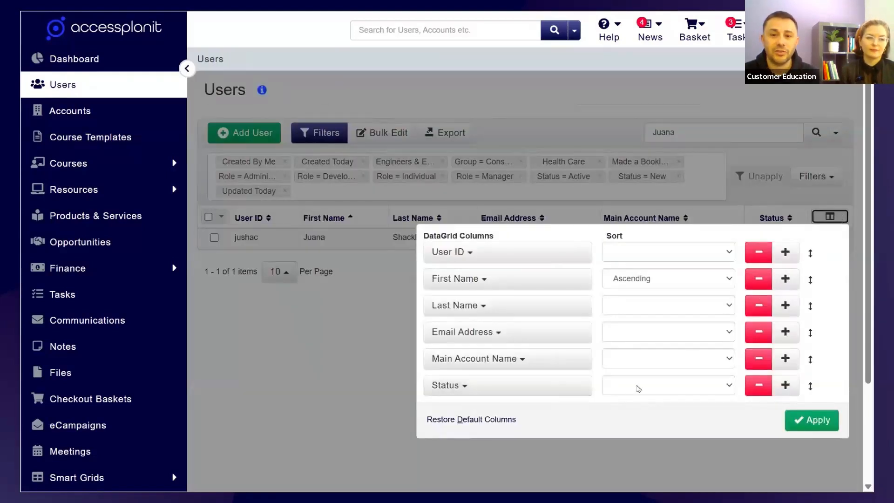
click(624, 460)
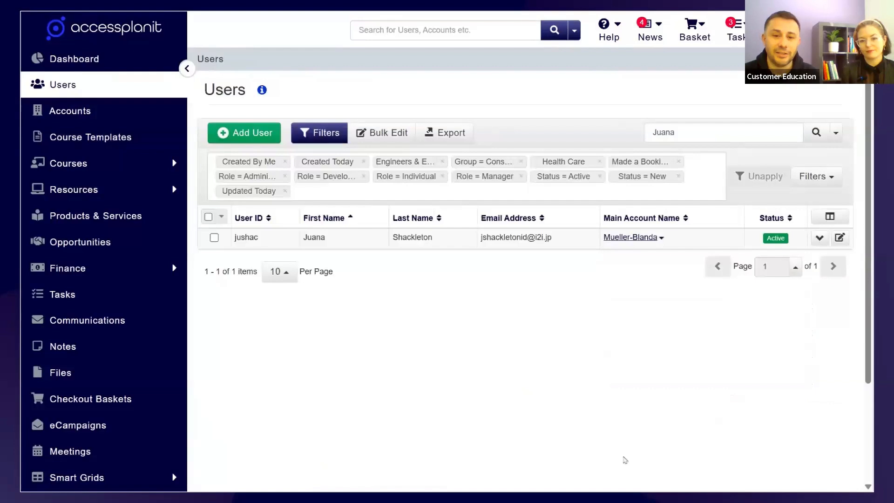
click(844, 243)
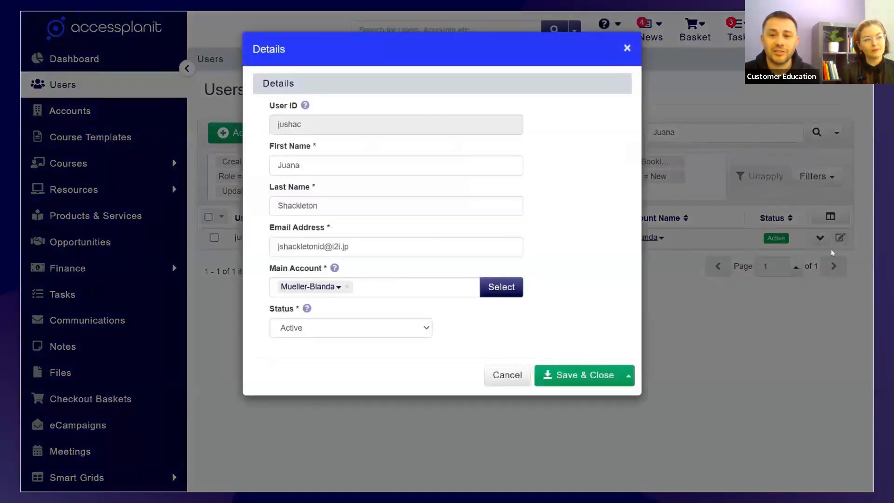
click(387, 330)
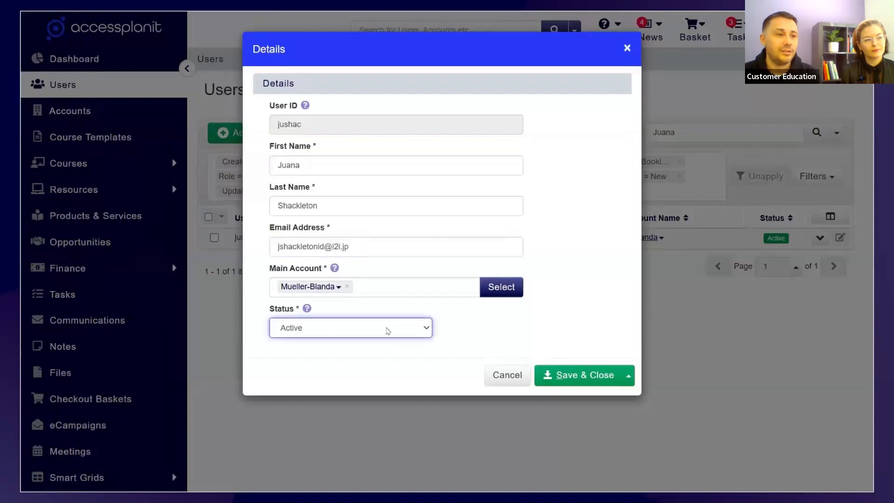
click(375, 287)
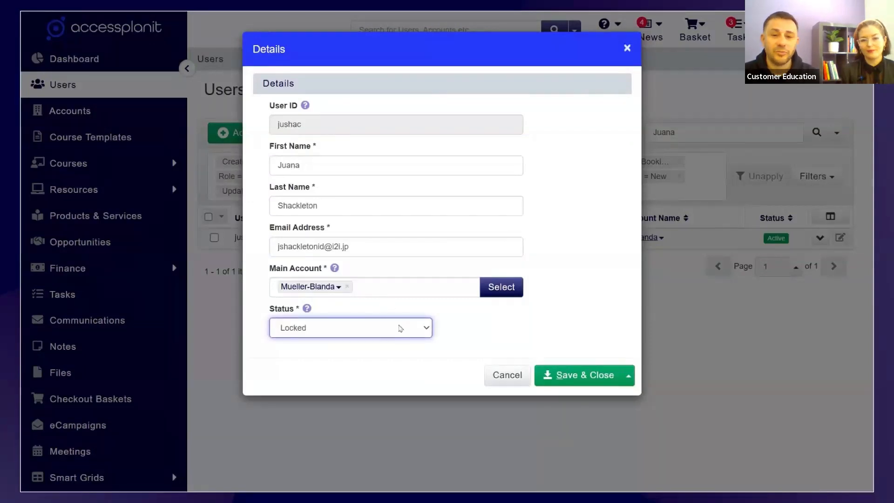
click(567, 375)
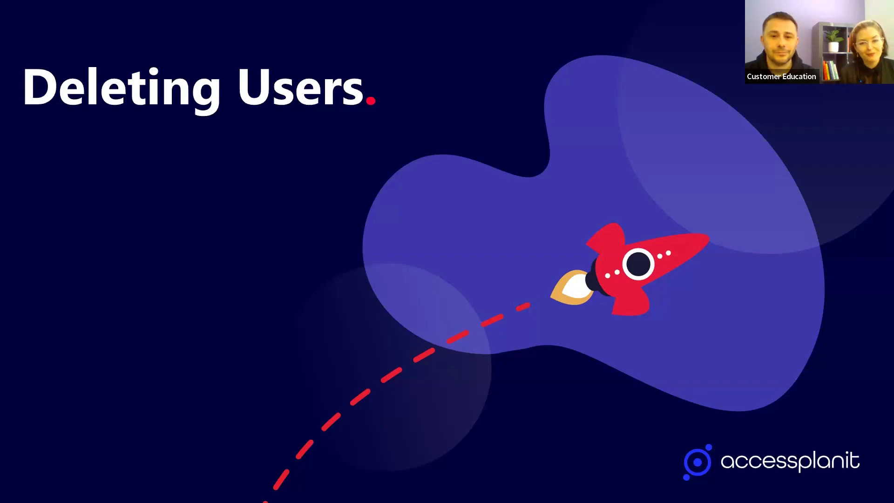
key(Right)
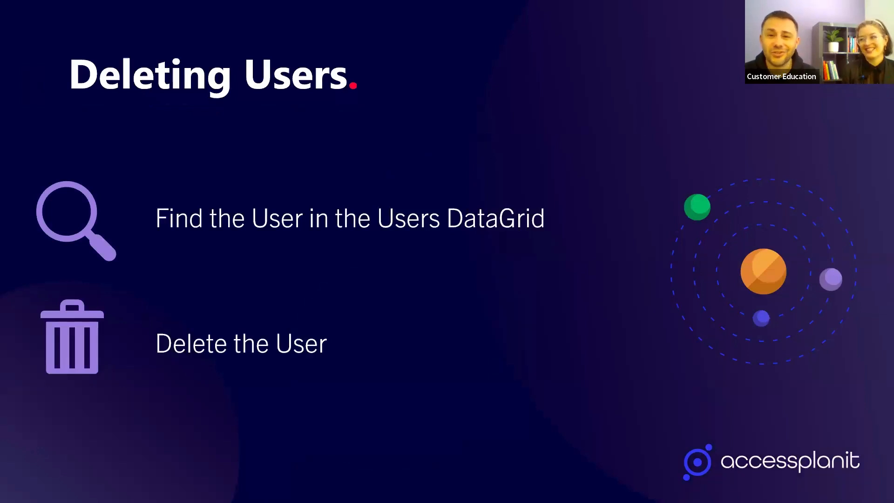
key(Right)
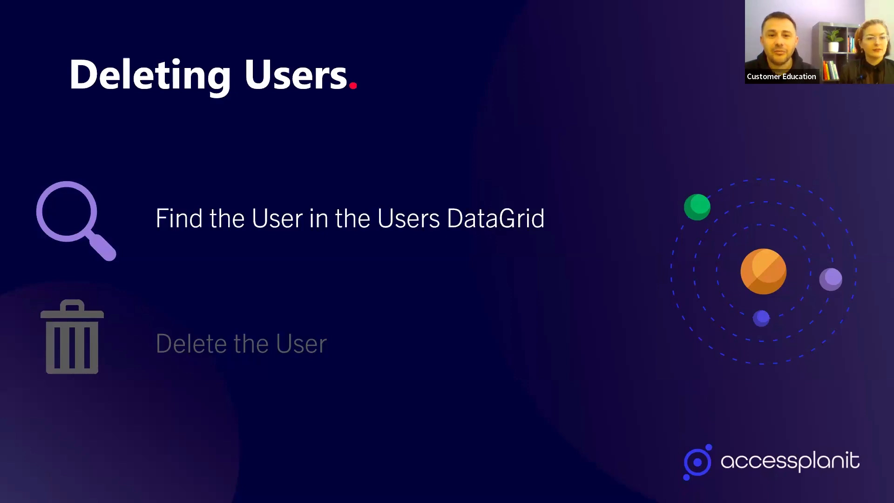
key(Right)
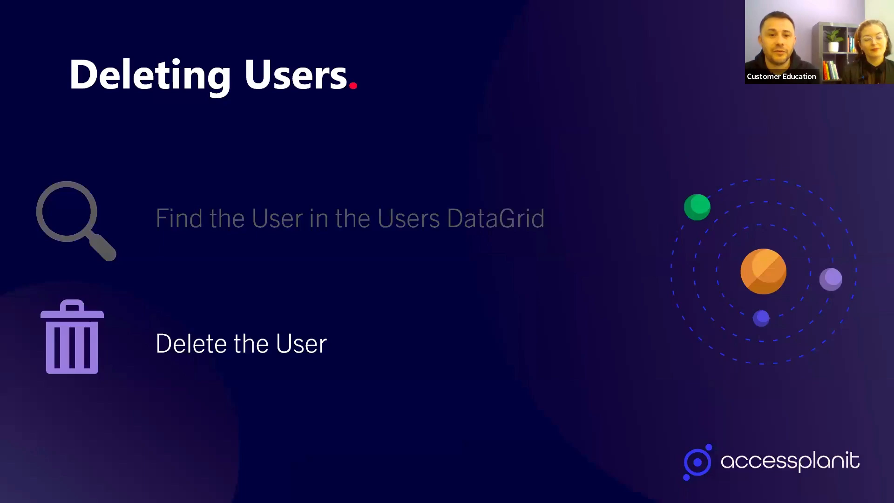
key(Right)
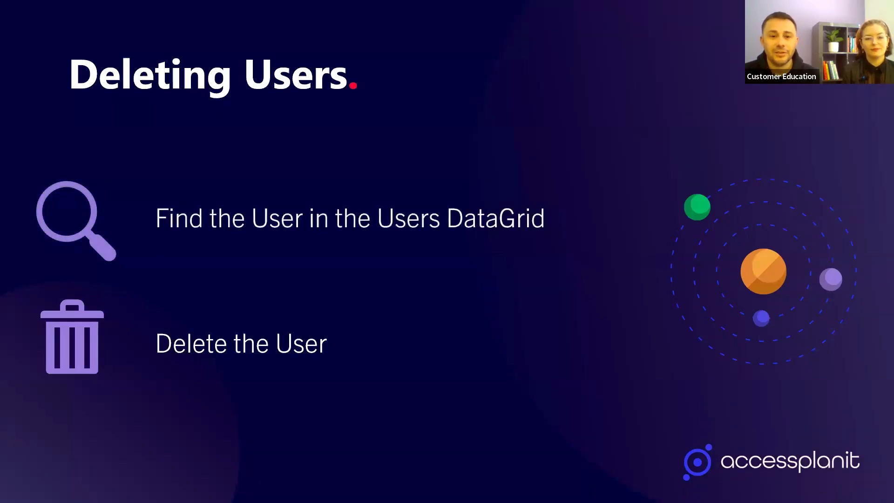
key(Right)
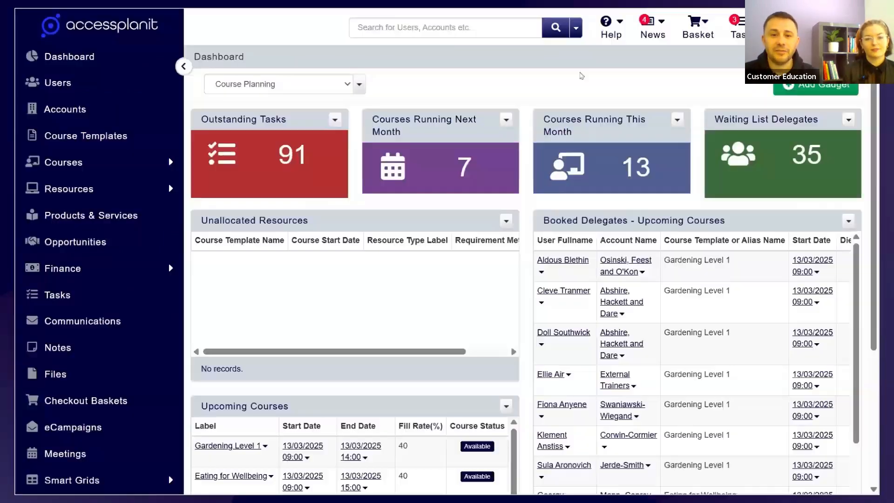
- Open the Users list, search for another user by first name, and delete that user, confirming the deletion
click(98, 85)
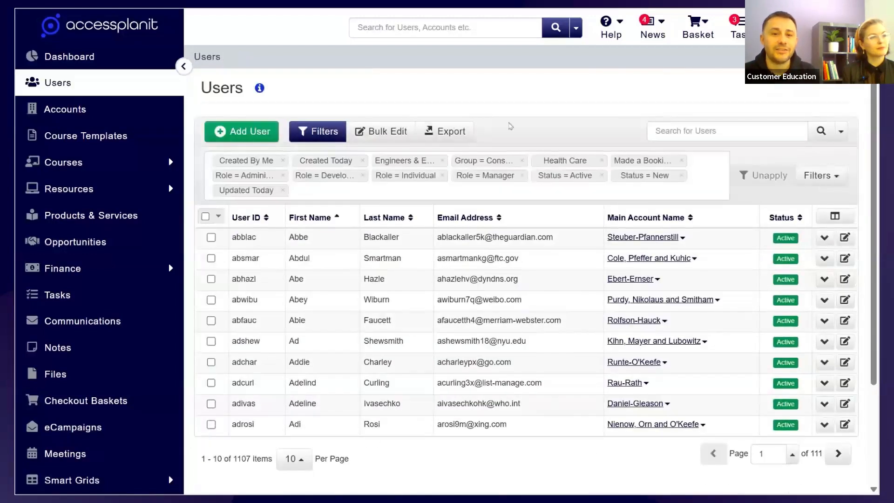
click(739, 134)
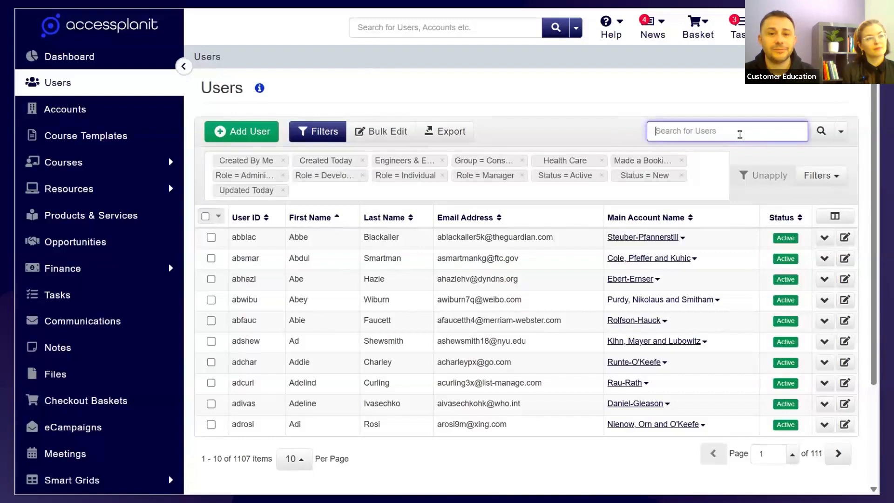
text(Marty)
click(820, 133)
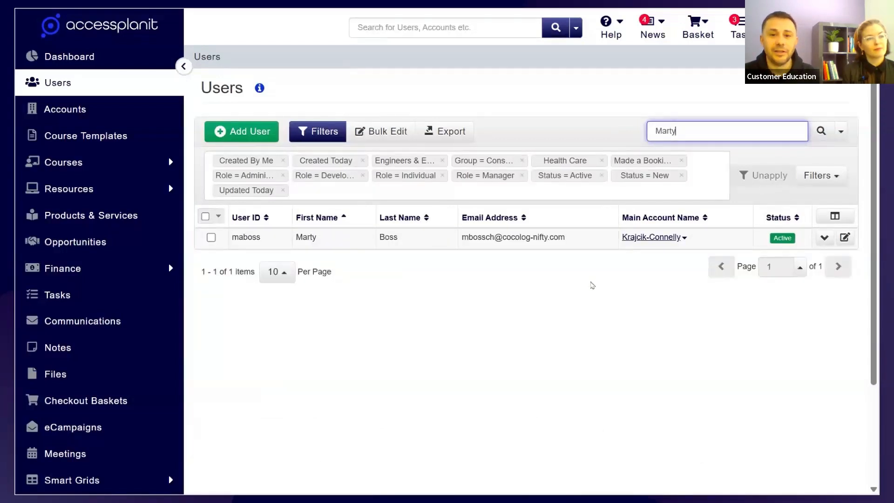
click(569, 238)
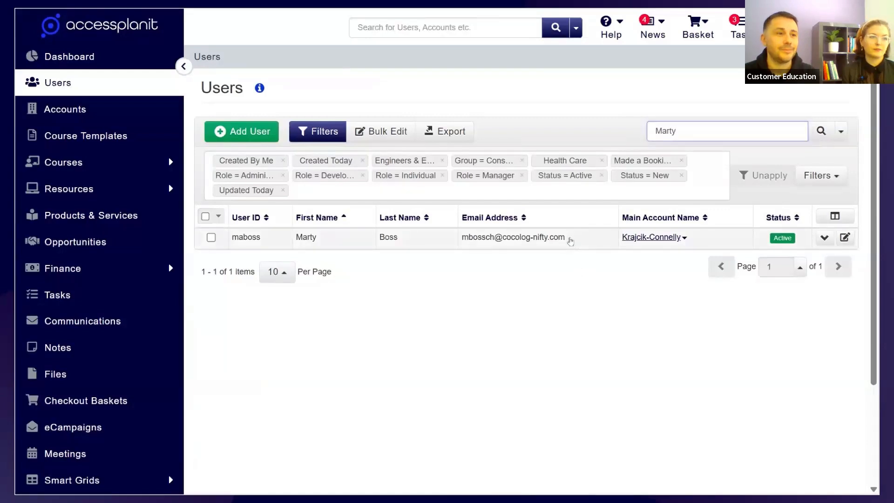
right_click(569, 239)
scroll(577, 242, down, 3)
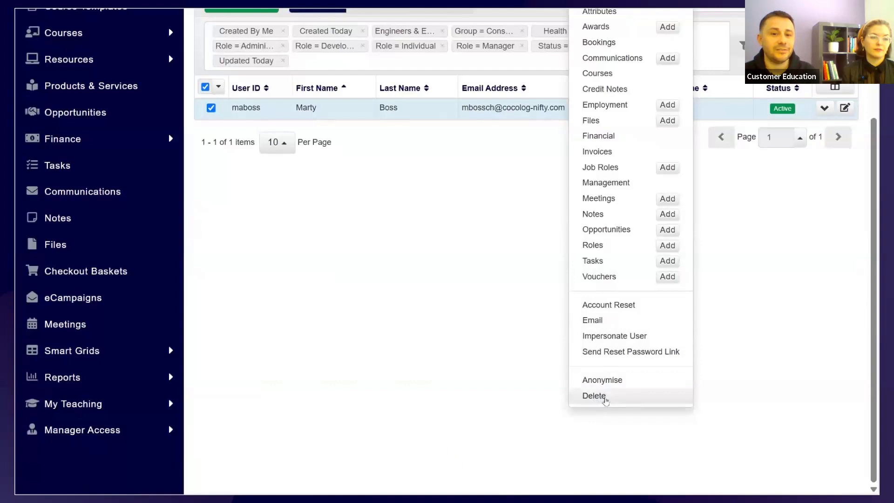
click(623, 395)
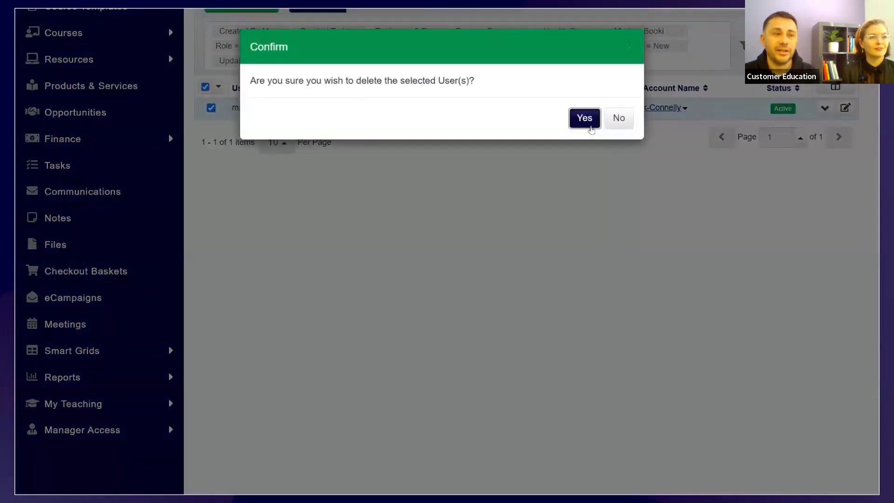
click(590, 128)
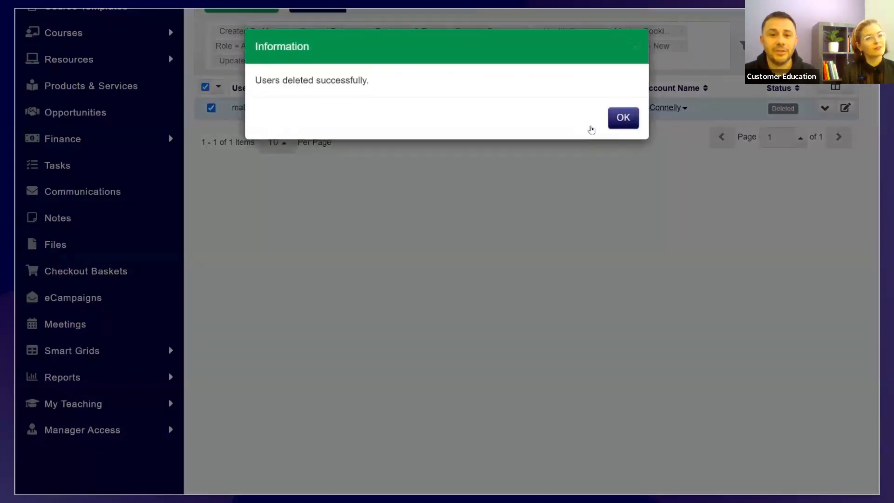
- Delete the user whose status is already Deleted a second time from the Users grid's row menu, confirming the deletion
click(614, 123)
scroll(646, 231, up, 1)
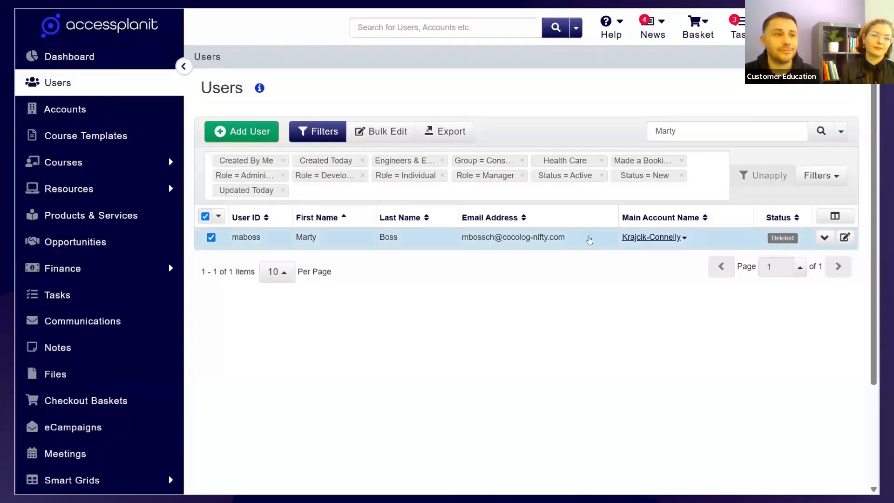
right_click(589, 240)
scroll(619, 209, down, 3)
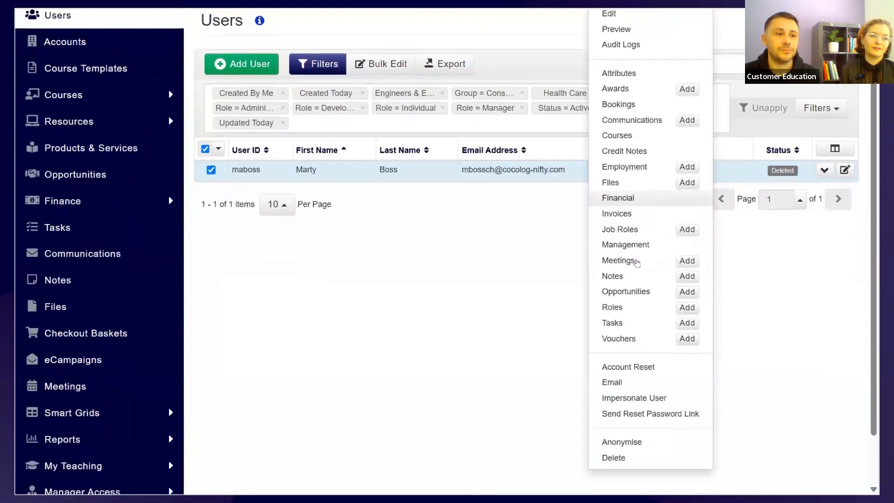
click(638, 461)
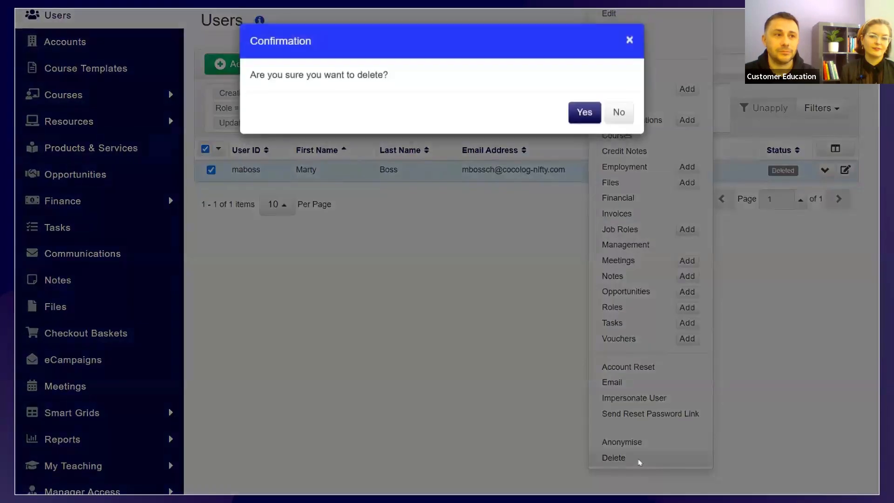
click(585, 118)
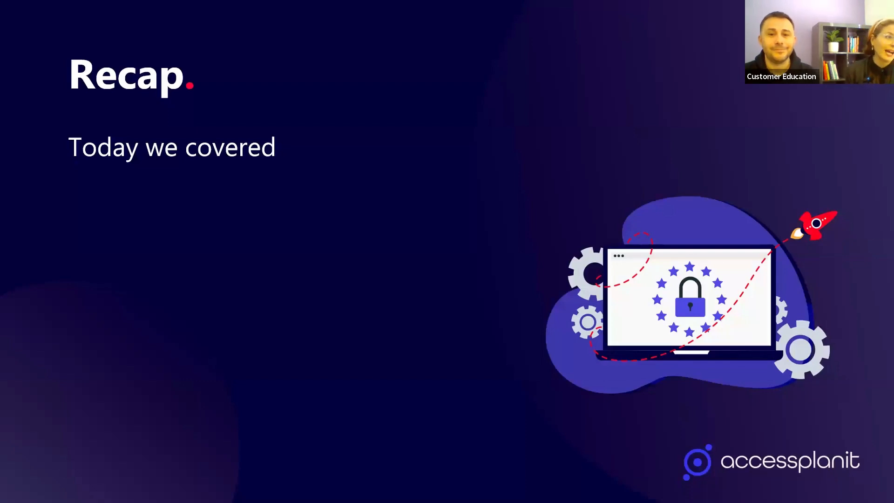
key(Right)
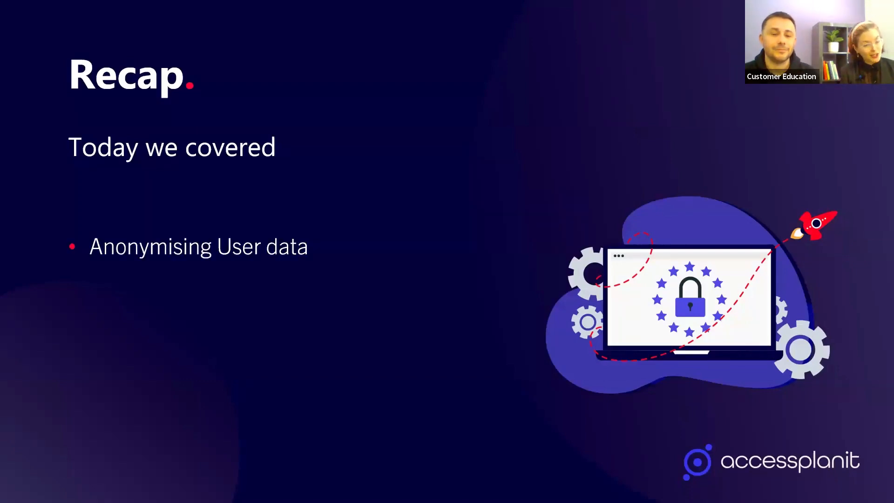
key(Right)
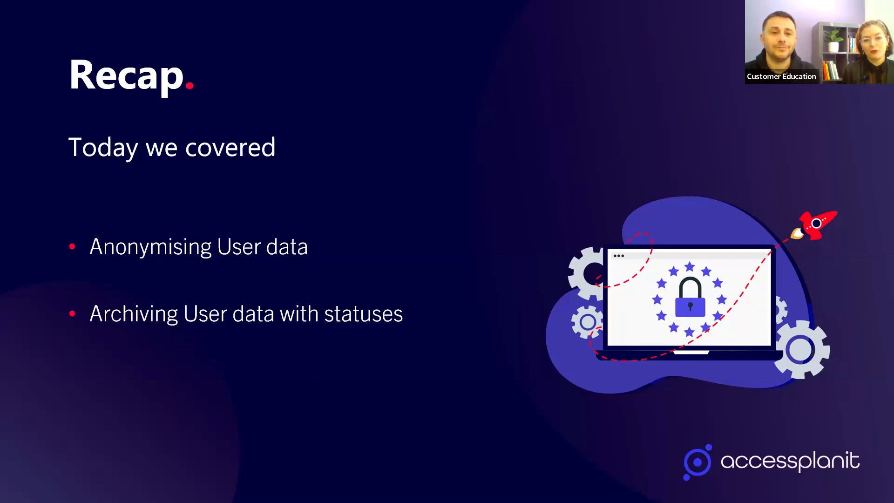